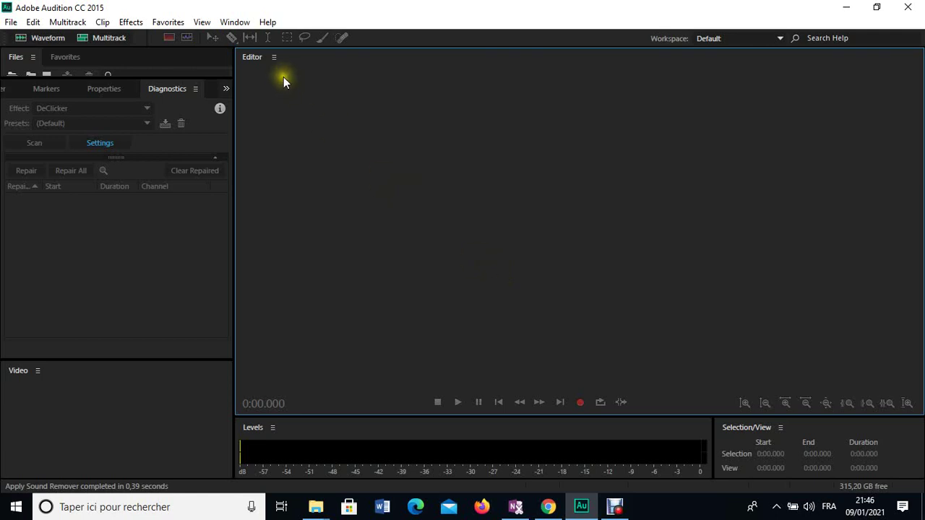
Import "Tutorial_ How To Remove SIREN, HONKS And NOISES Form The Audio _ Audition _ Premiere Pro.mp4_audio_coupe.mp3" from the TP2 folder
left_click(287, 39)
left_click(11, 21)
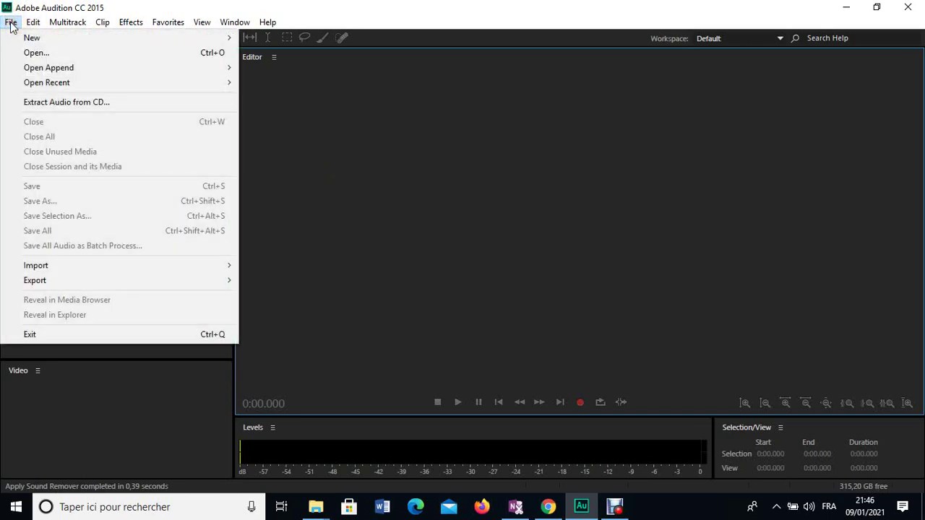
mouse_move(103, 266)
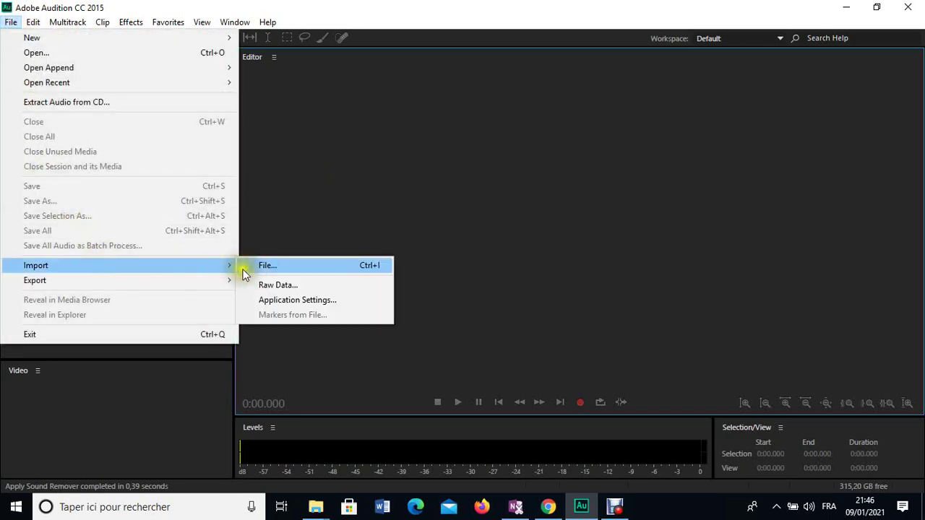
left_click(268, 268)
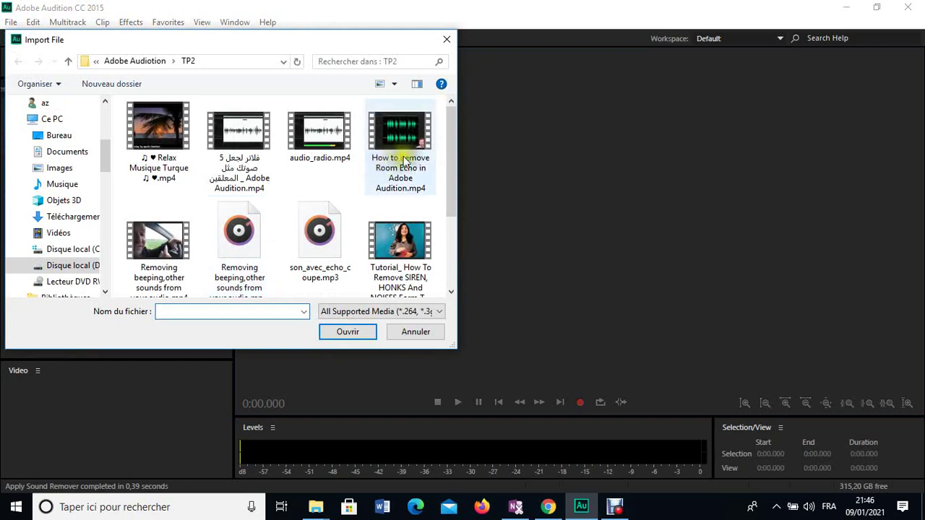
left_click_drag(450, 171, 451, 255)
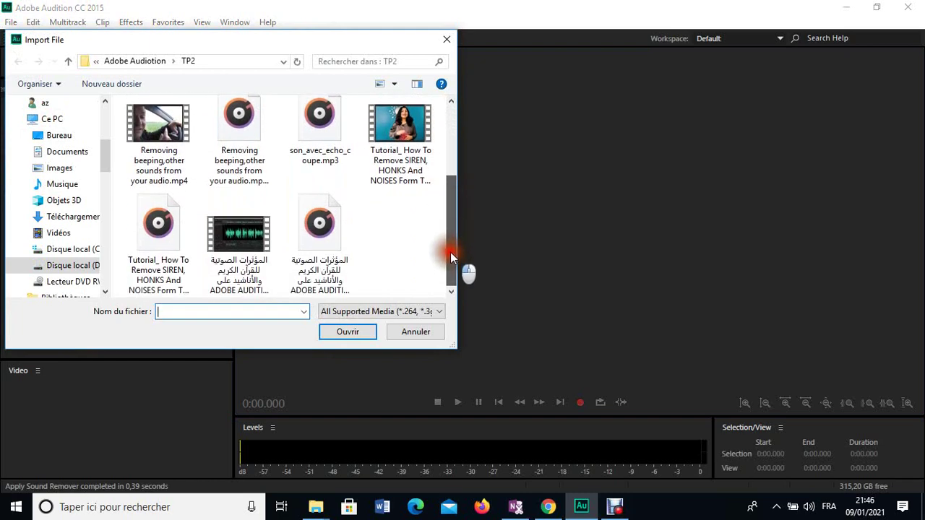
double_click(170, 232)
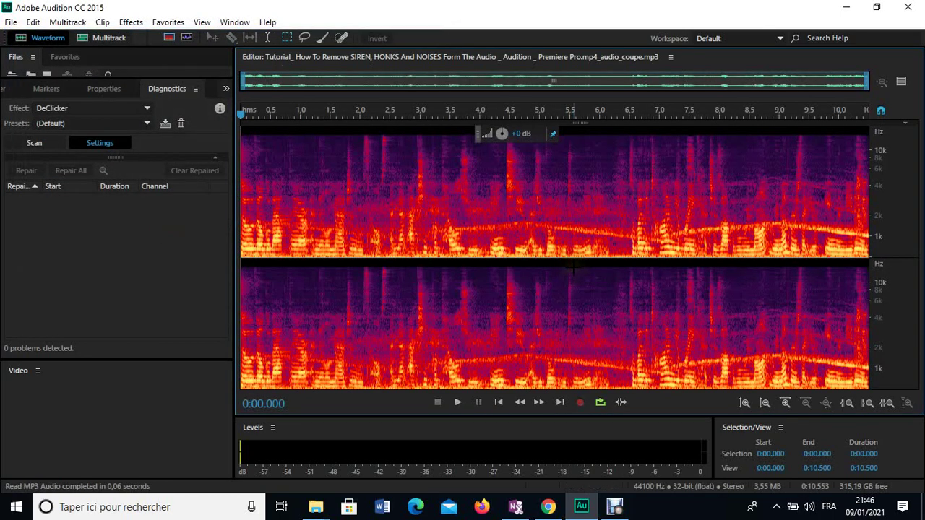
Play the imported audio from the start, stop it, and move the playhead back to about 2.05 seconds
left_click(459, 405)
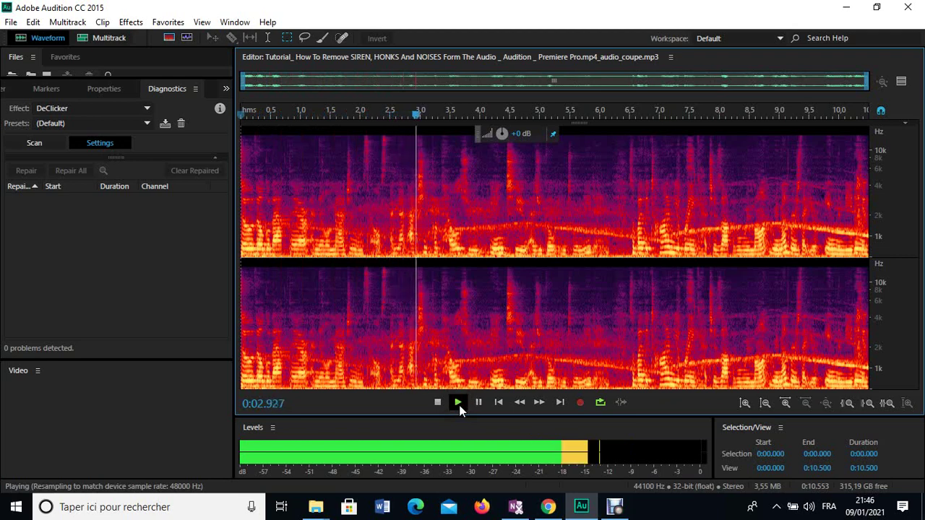
left_click(438, 403)
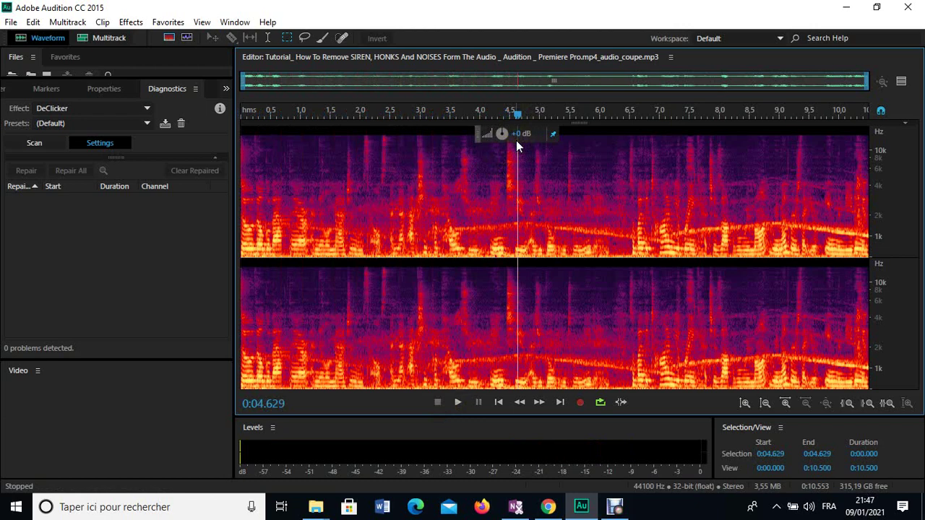
left_click(516, 116)
left_click_drag(516, 116, 363, 115)
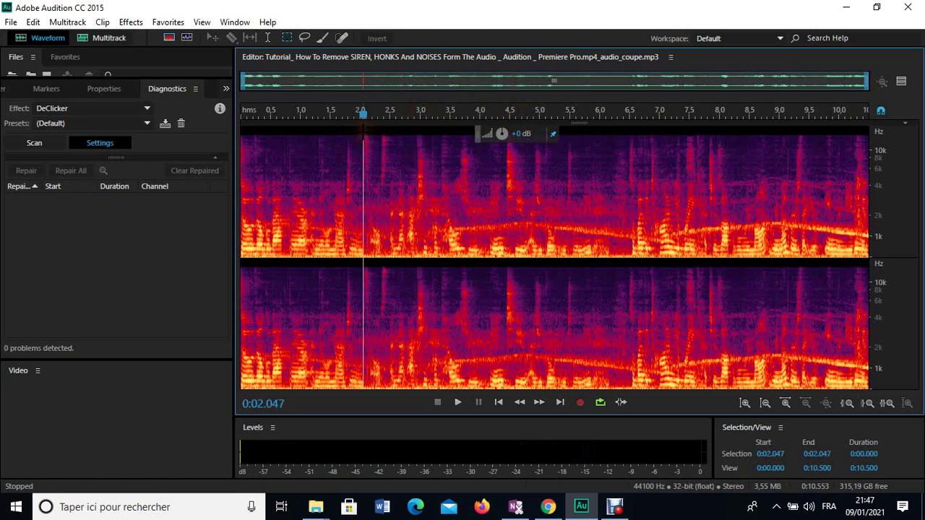
Play the audio from about 2 seconds, raise the speaker volume to 67, and stop playback
left_click(458, 403)
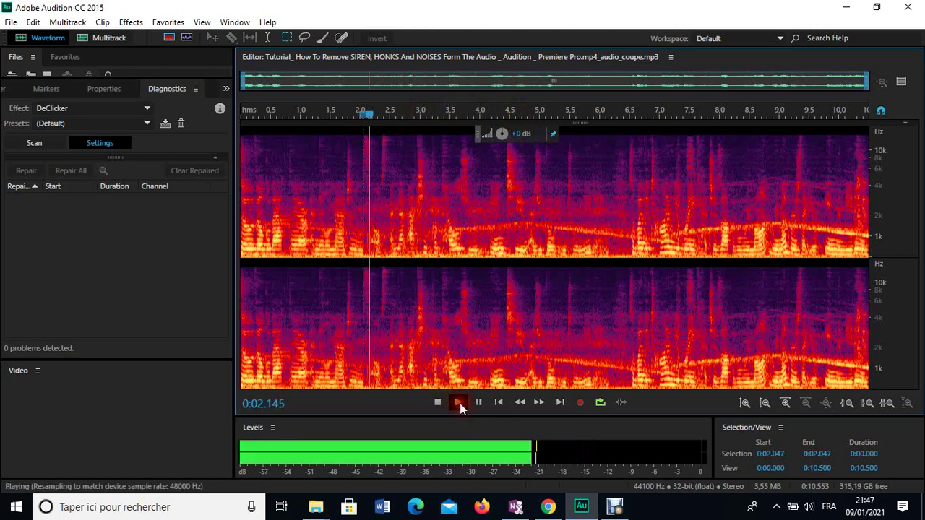
left_click(809, 509)
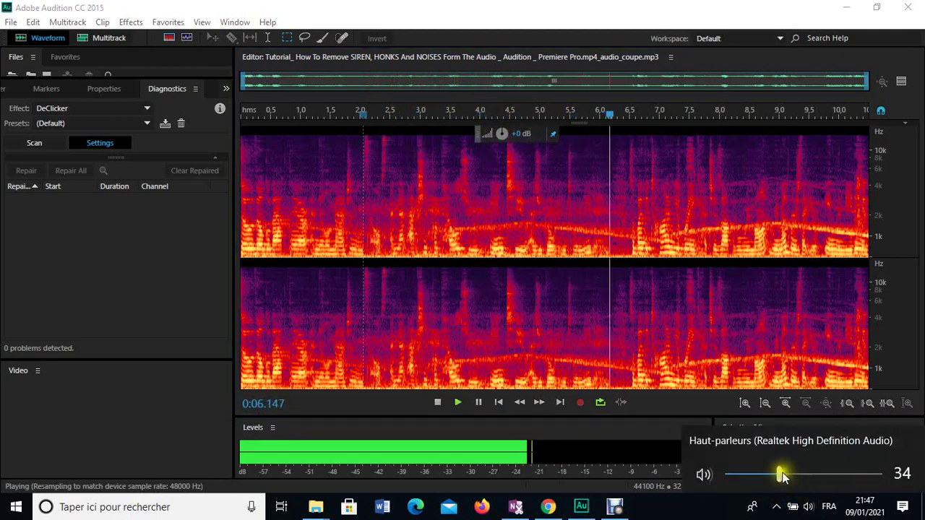
left_click_drag(780, 475, 830, 472)
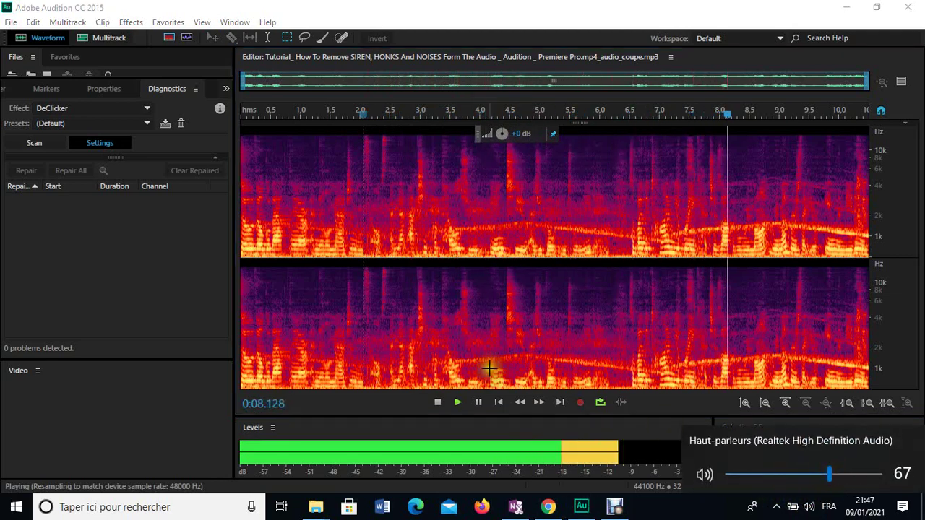
left_click(439, 404)
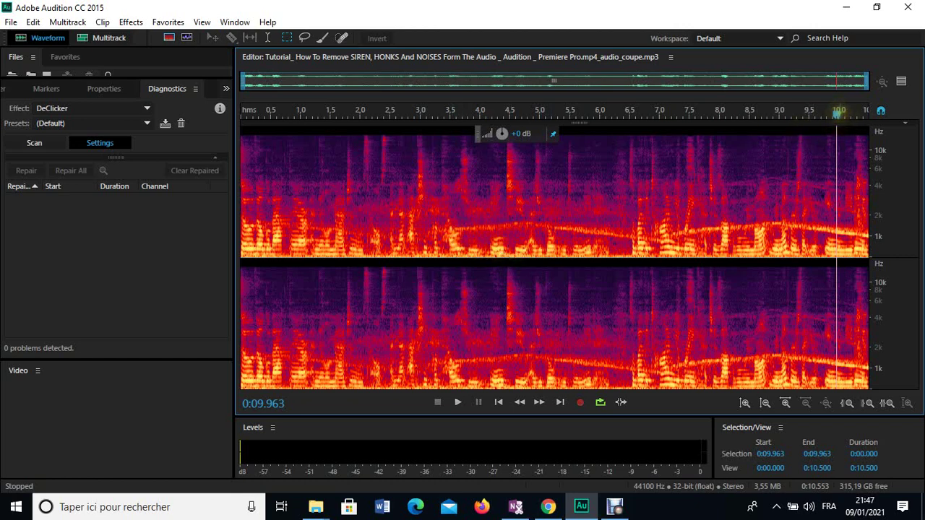
Replay the siren passage from about 2.14 seconds, stop, and move the playhead back to about 2.6 seconds
left_click_drag(838, 112, 369, 181)
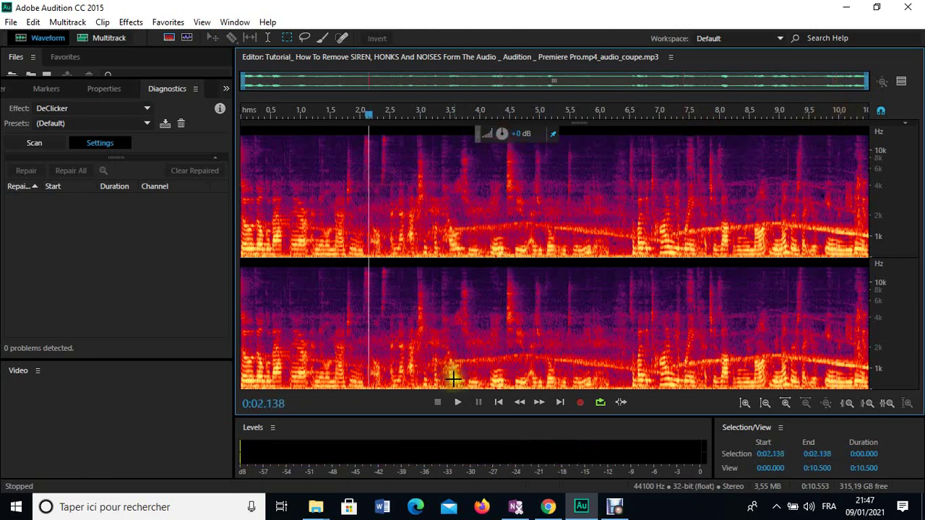
left_click(458, 404)
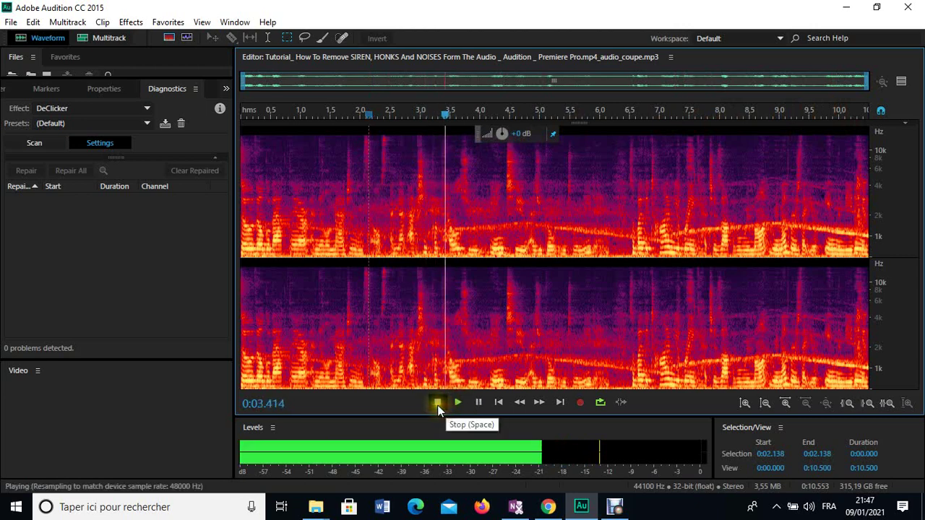
left_click(438, 403)
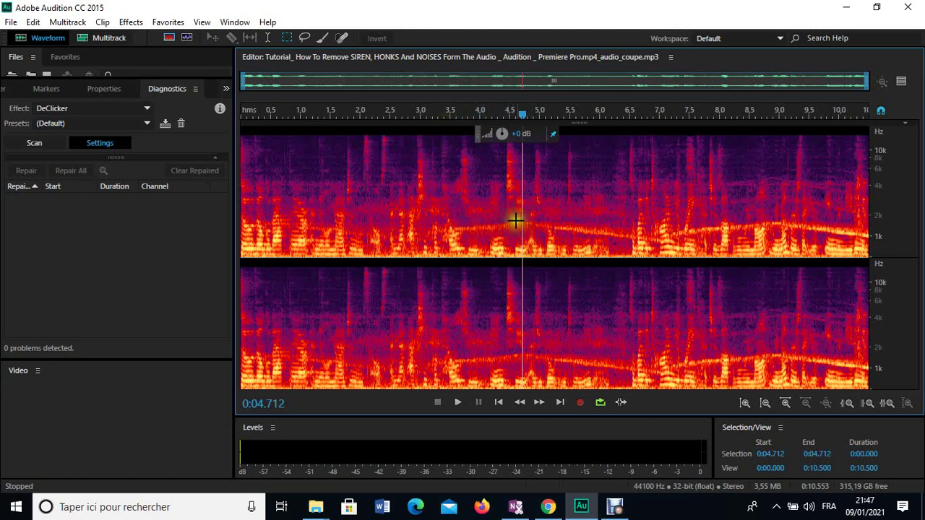
left_click_drag(521, 114, 395, 148)
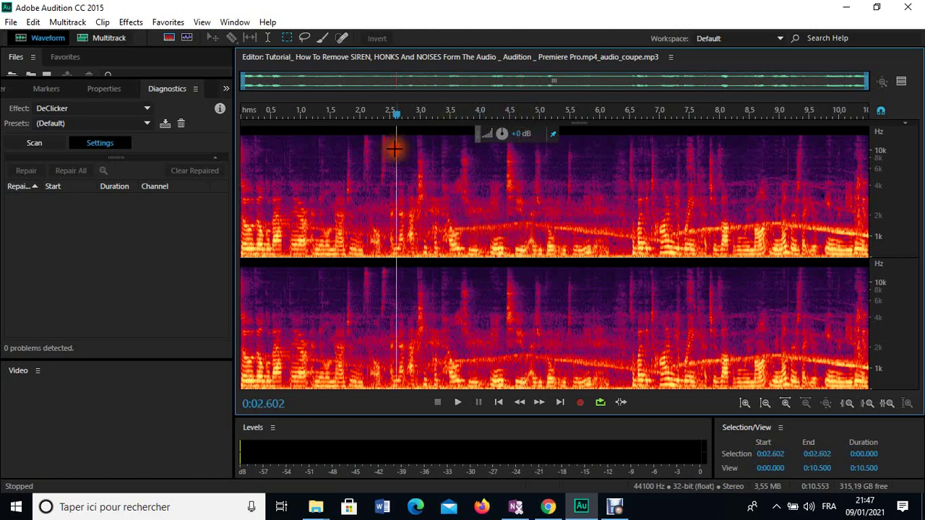
Paint a Paintbrush selection along the siren's curved line in the spectrogram, from about 3.6 seconds to the end at 10.5 seconds
left_click(286, 38)
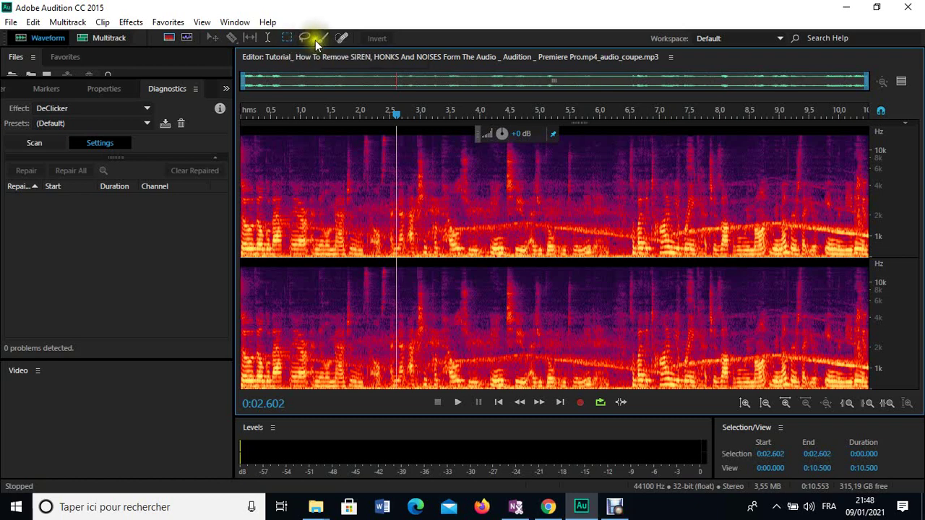
left_click(321, 42)
left_click(318, 42)
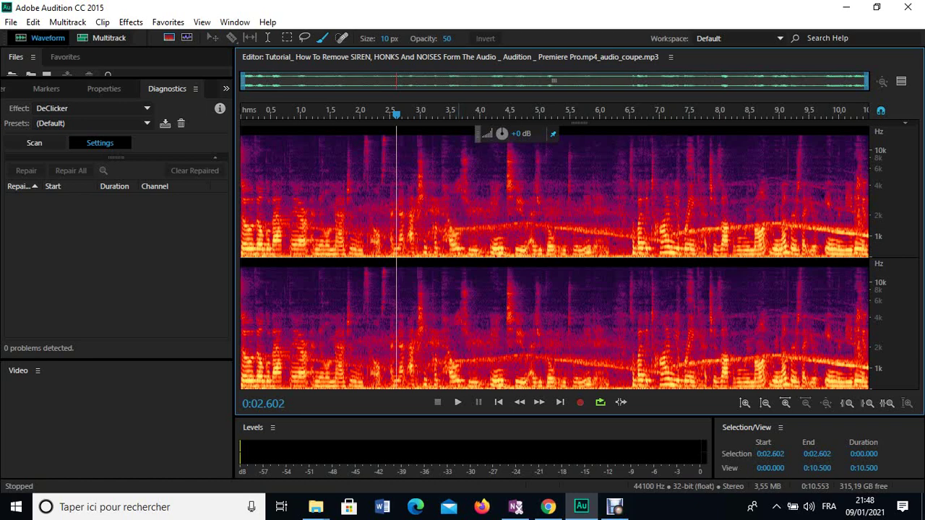
mouse_move(457, 230)
left_mouse_down()
mouse_move(528, 224)
mouse_move(662, 238)
left_mouse_up()
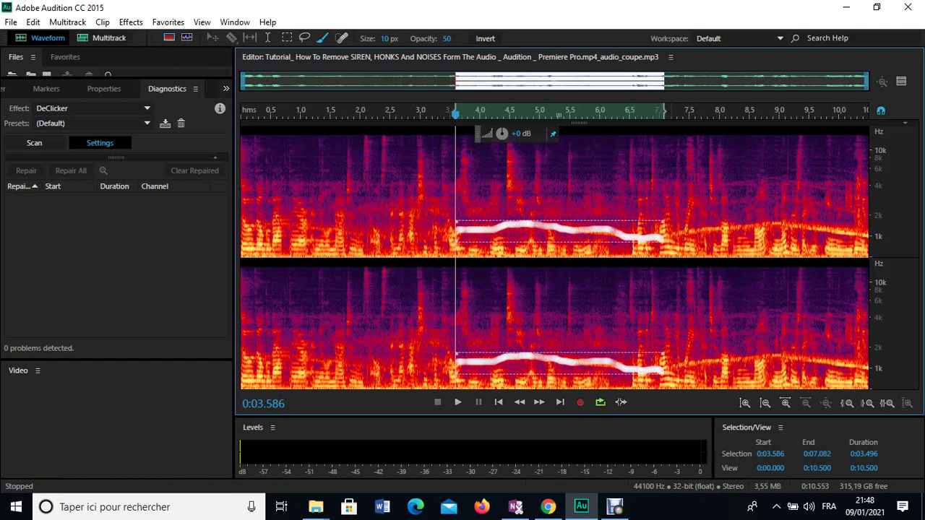
mouse_move(659, 238)
left_mouse_down()
mouse_move(776, 219)
mouse_move(867, 232)
left_mouse_up()
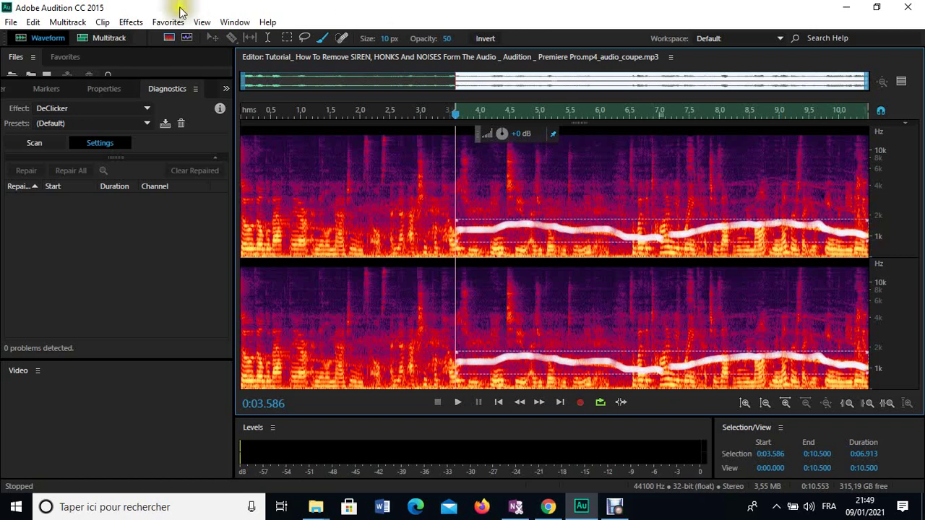
Learn a sound model from the painted siren selection
left_click(133, 24)
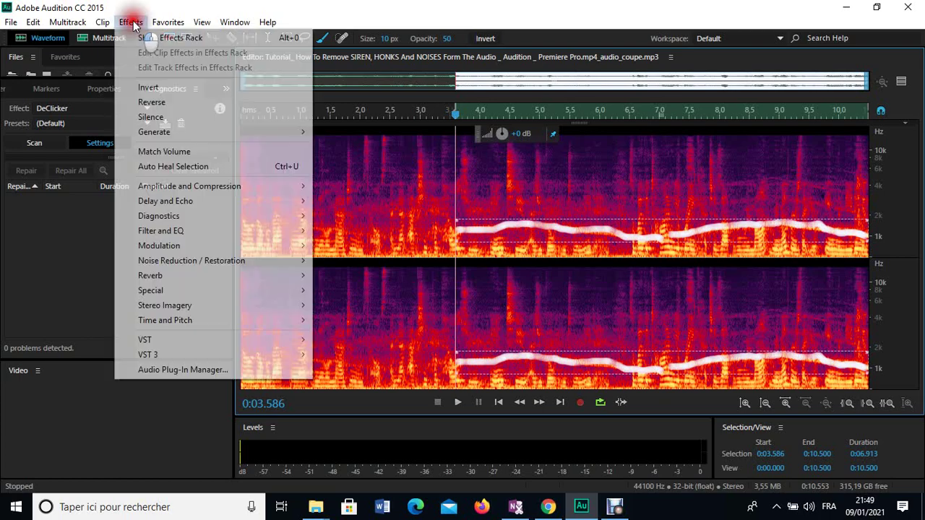
mouse_move(182, 267)
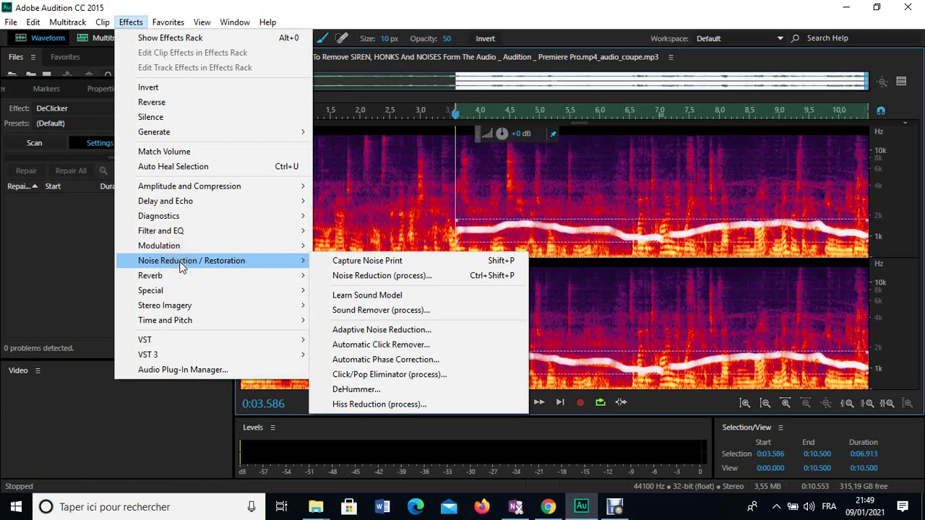
left_click(367, 297)
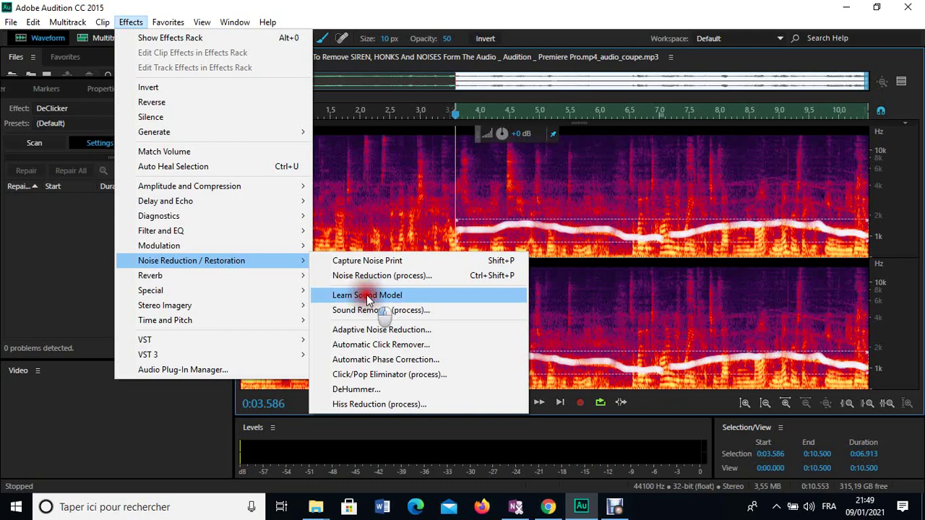
left_click(587, 282)
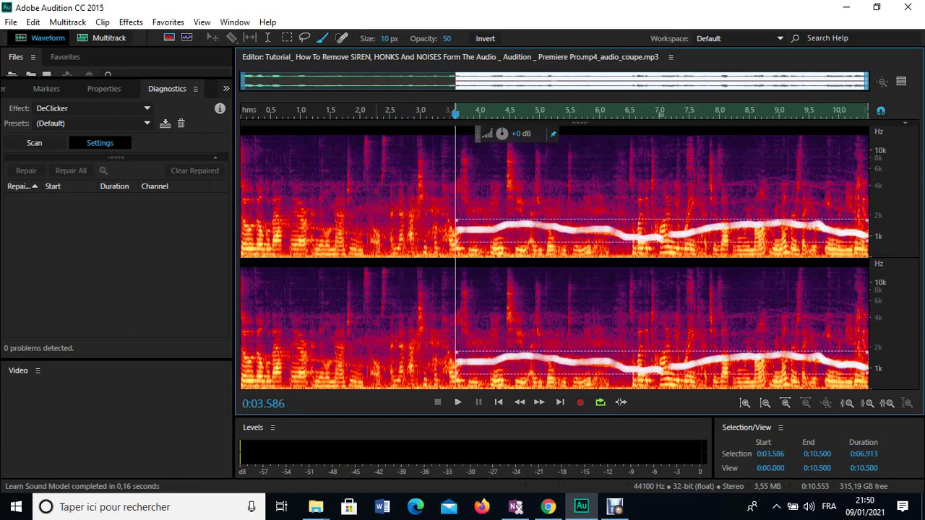
Select the entire audio and apply the Sound Remover effect with the learned sound model and its current settings
double_click(376, 194)
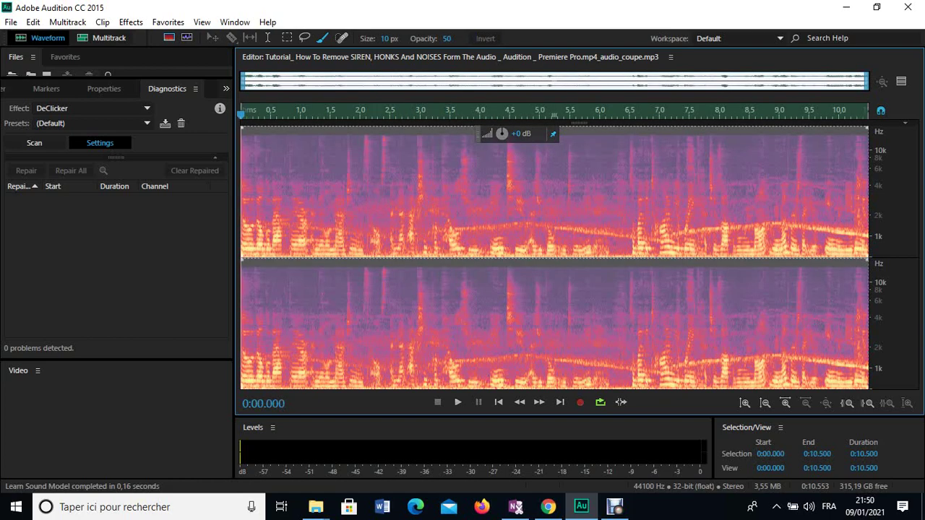
left_click(134, 24)
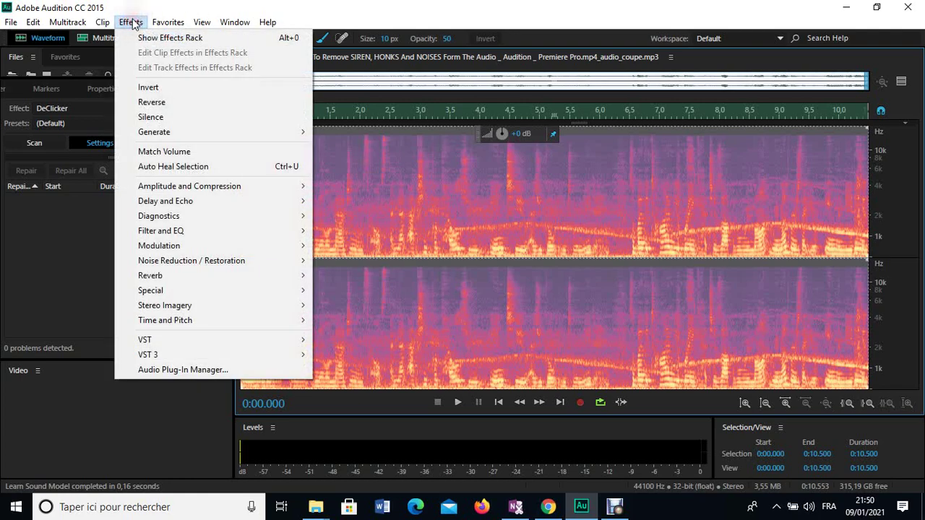
mouse_move(206, 257)
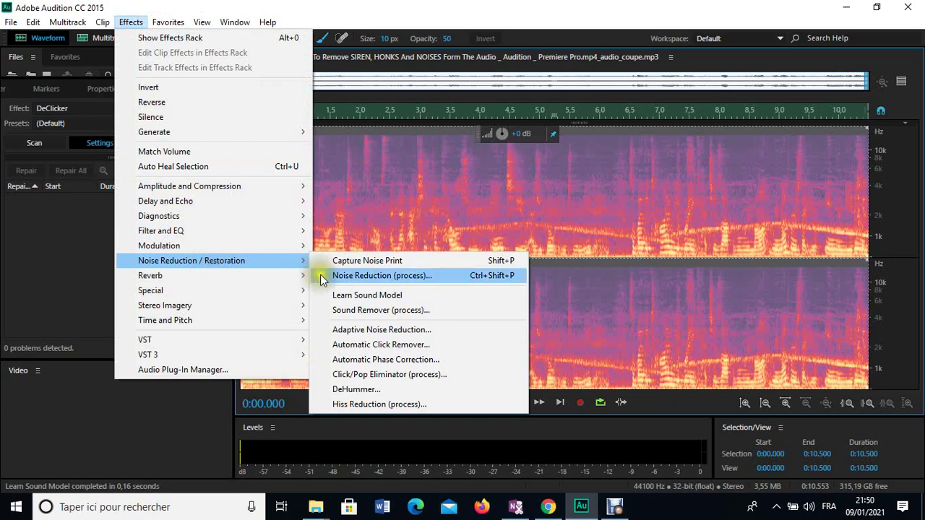
left_click(378, 312)
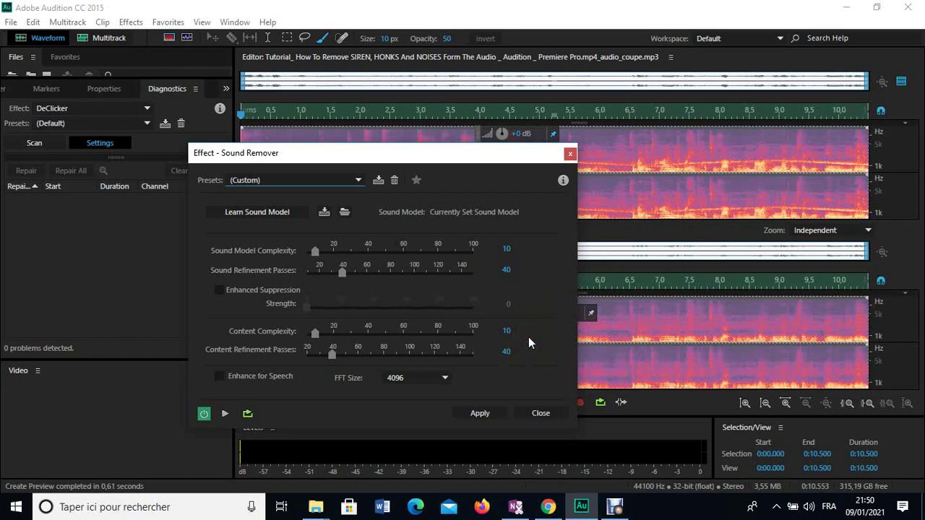
left_click(480, 413)
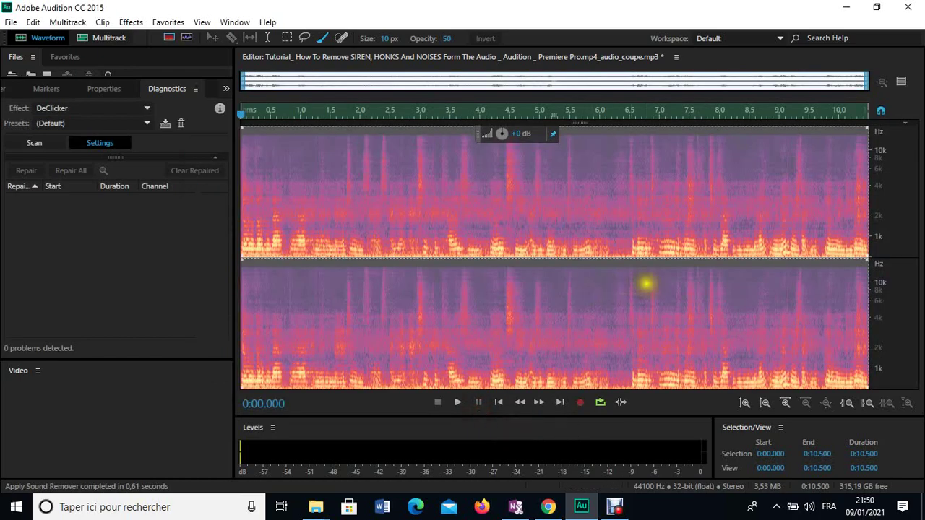
Clear the selection, play the processed audio from the start to check the siren removal, and return the playhead to 0:00
left_click(646, 282)
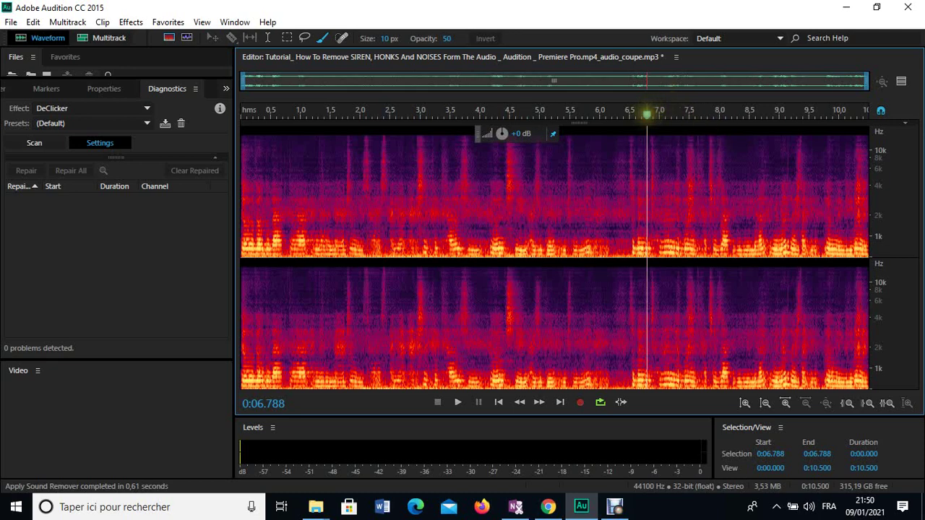
left_click(329, 162)
key("space")
key("space")
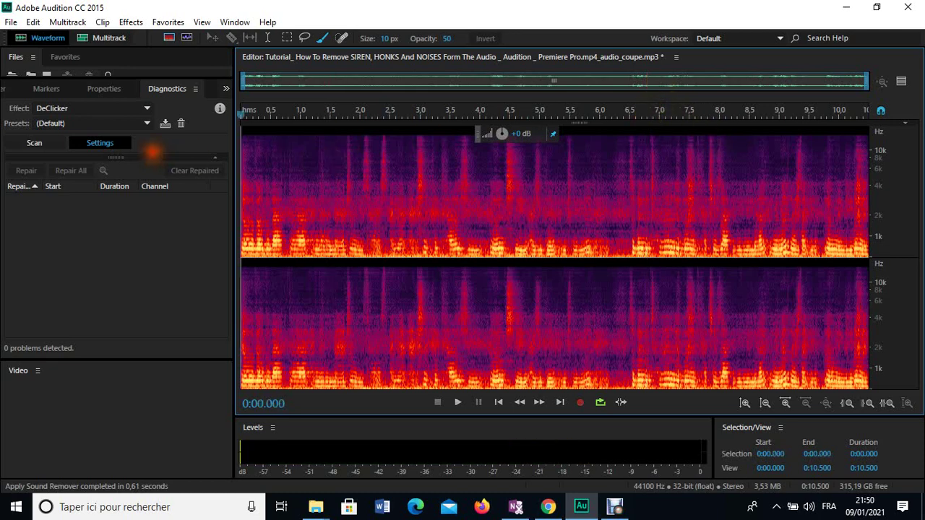
left_click(457, 402)
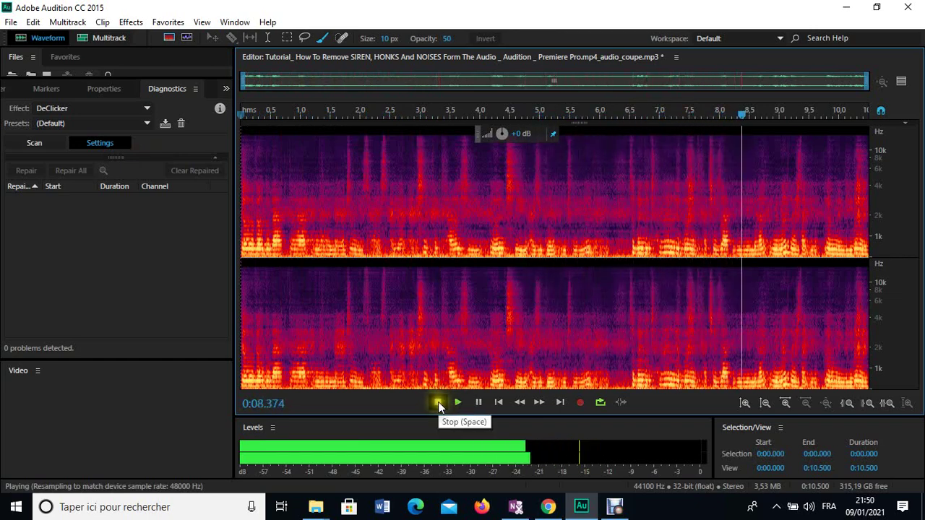
left_click(438, 402)
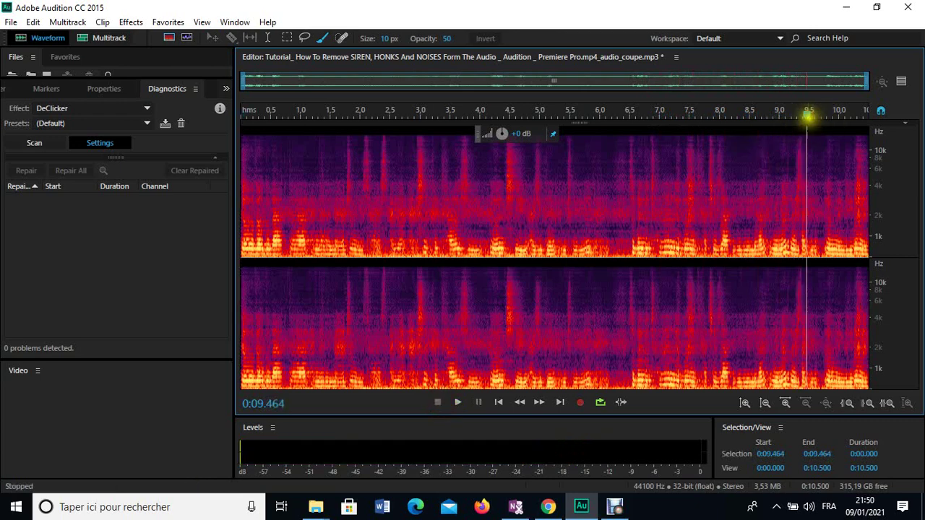
left_click_drag(806, 113, 178, 144)
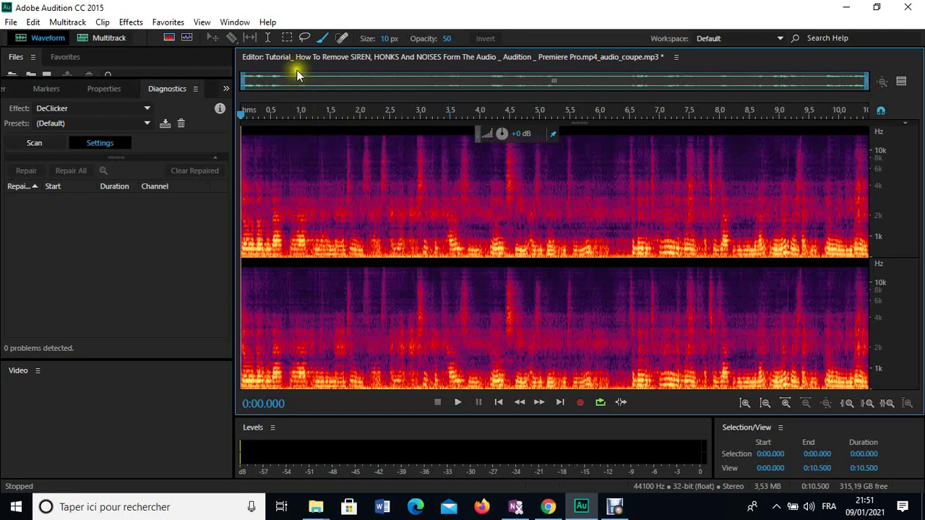
Switch to the Marquee Selection tool for selecting a region of the spectrogram
left_click(288, 39)
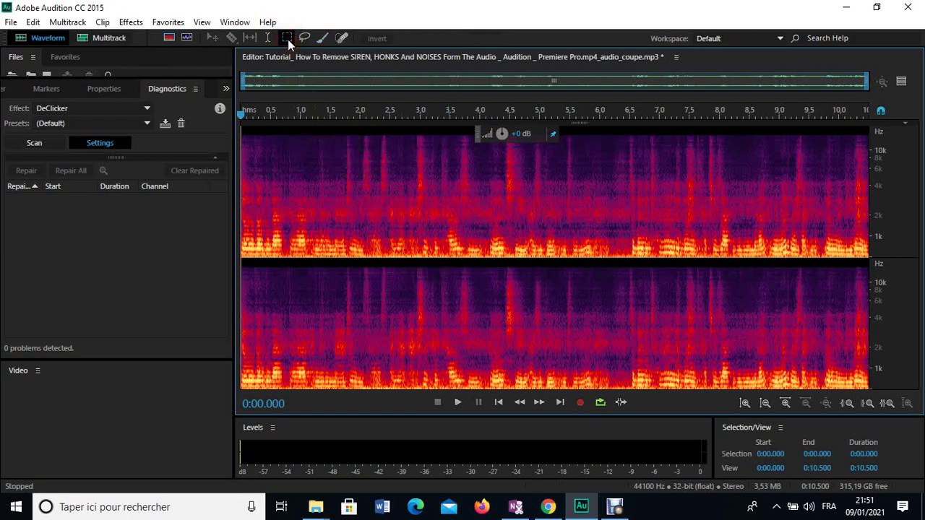